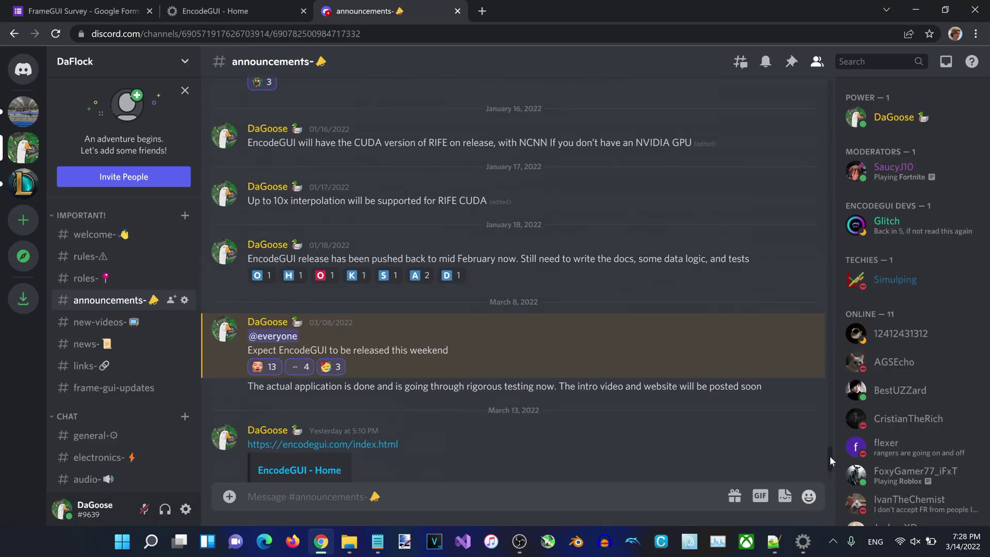
Step: Scroll the FrameGUI Survey responses down to the 'What additional features' answers and browse them
{"action": "scroll", "coordinate": [829, 450], "scroll_direction": "up", "scroll_amount": 5}
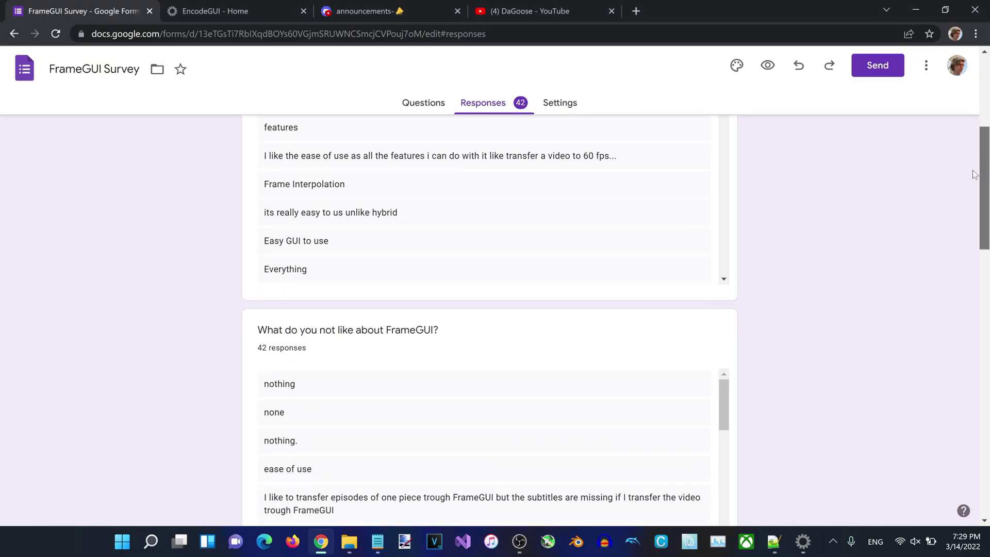
{"action": "scroll", "coordinate": [975, 174], "scroll_direction": "down", "scroll_amount": 9}
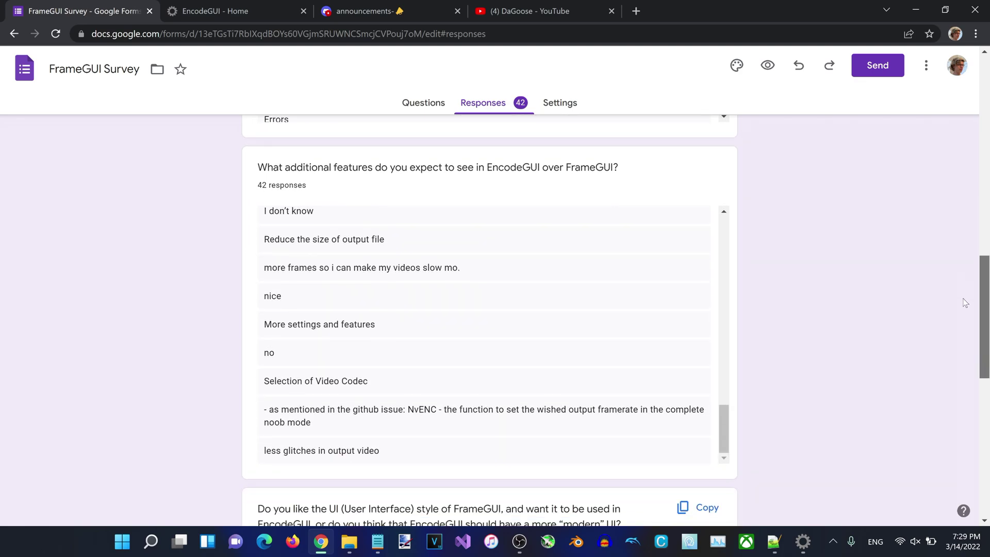
{"action": "scroll", "coordinate": [965, 303], "scroll_direction": "down", "scroll_amount": 8}
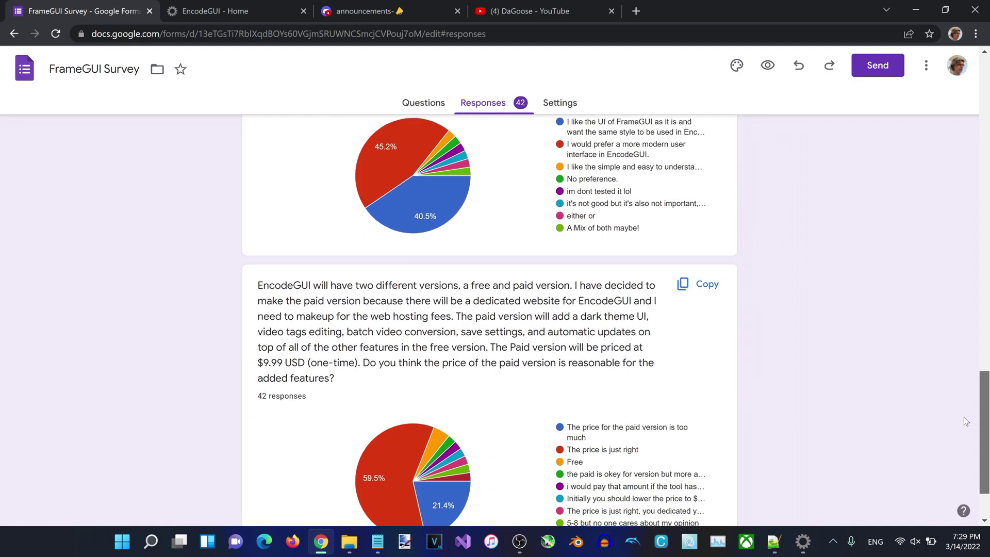
{"action": "scroll", "coordinate": [964, 417], "scroll_direction": "down", "scroll_amount": 1}
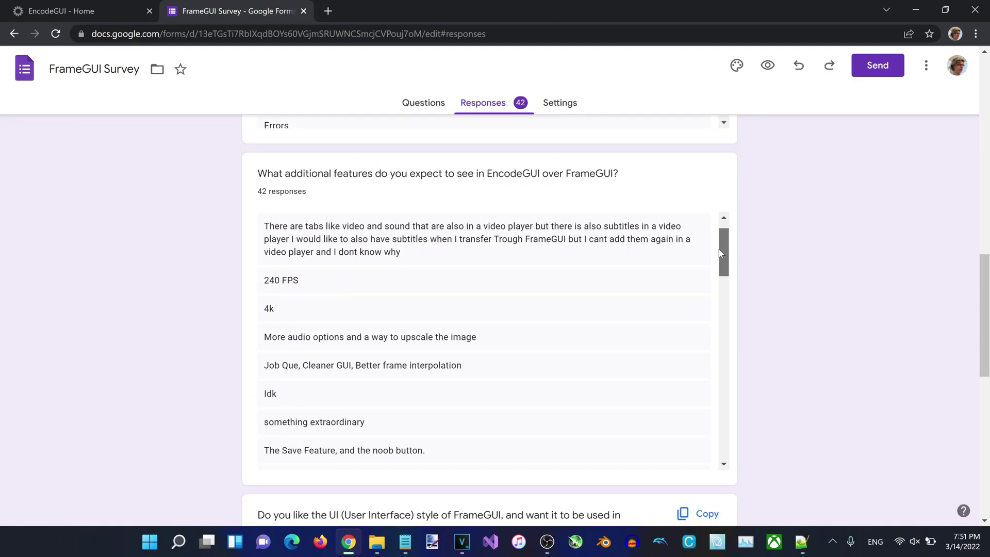
{"action": "scroll", "coordinate": [718, 269], "scroll_direction": "down", "scroll_amount": 3}
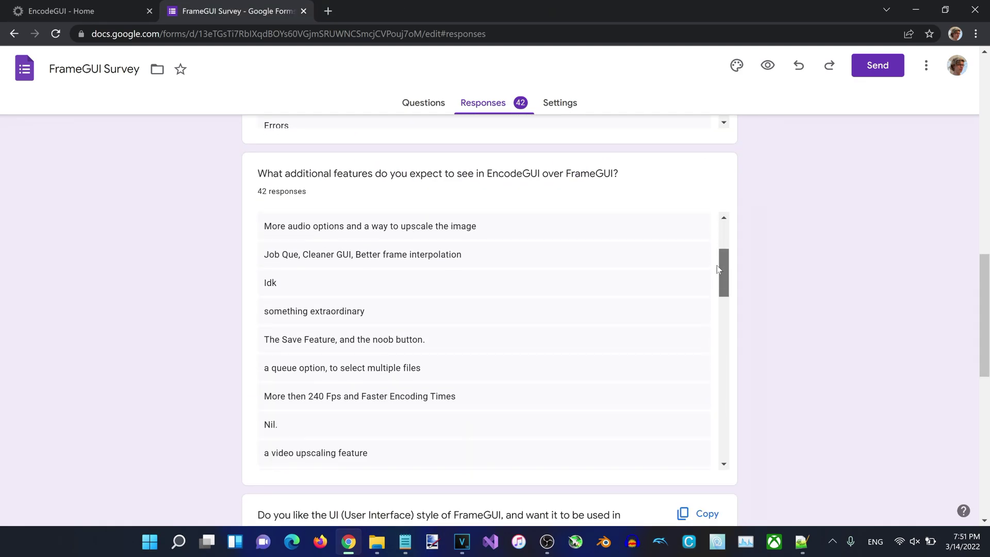
{"action": "left_click_drag", "start_coordinate": [717, 268], "coordinate": [755, 413]}
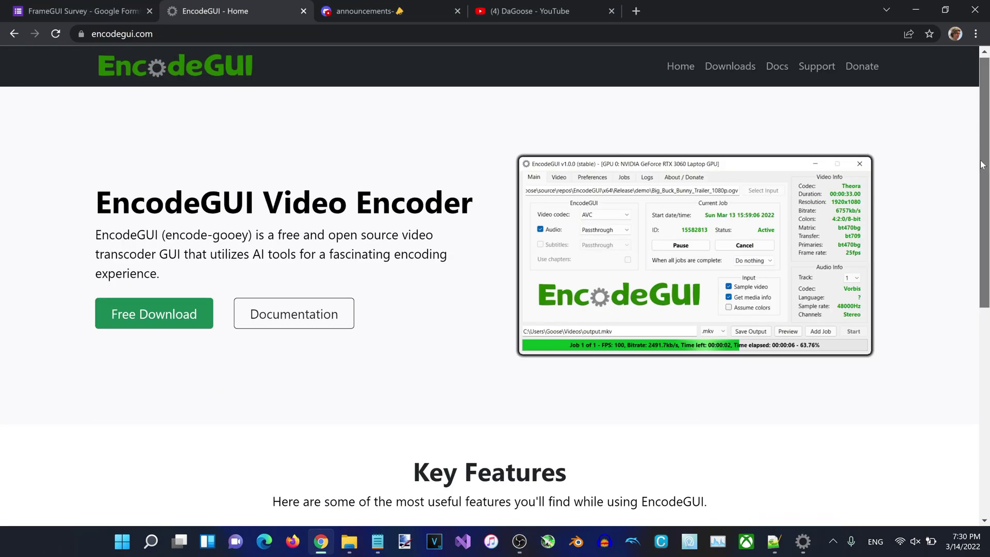
Step: Scroll down the encodegui.com home page and start the free EncodeGUI 1.0.0 zip download
{"action": "scroll", "coordinate": [969, 225], "scroll_direction": "down", "scroll_amount": 3}
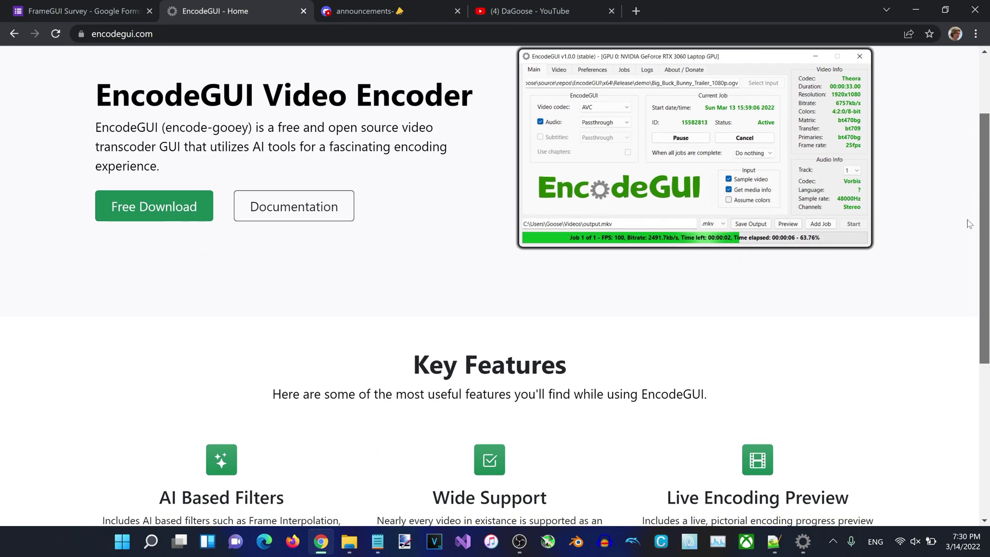
{"action": "scroll", "coordinate": [969, 224], "scroll_direction": "down", "scroll_amount": 4}
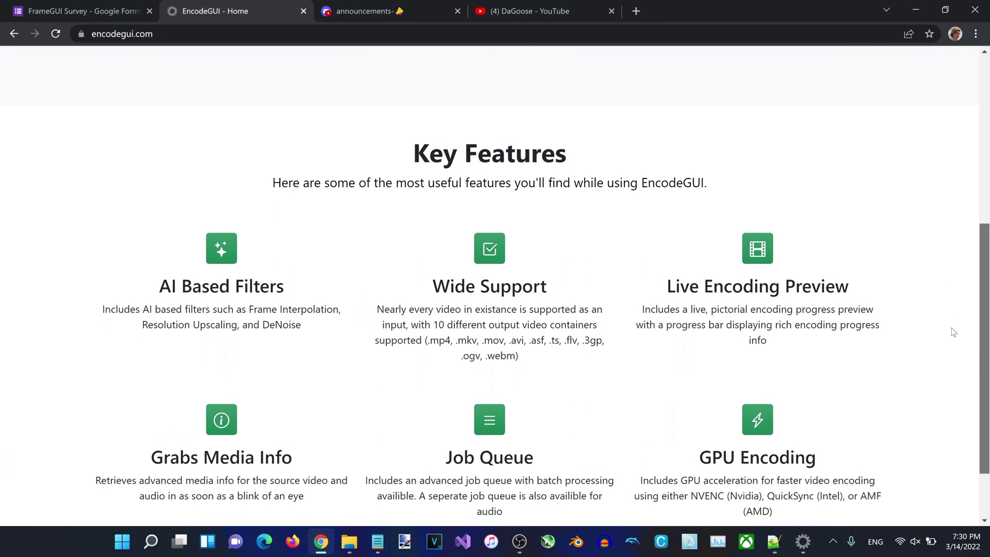
{"action": "scroll", "coordinate": [955, 343], "scroll_direction": "down", "scroll_amount": 2}
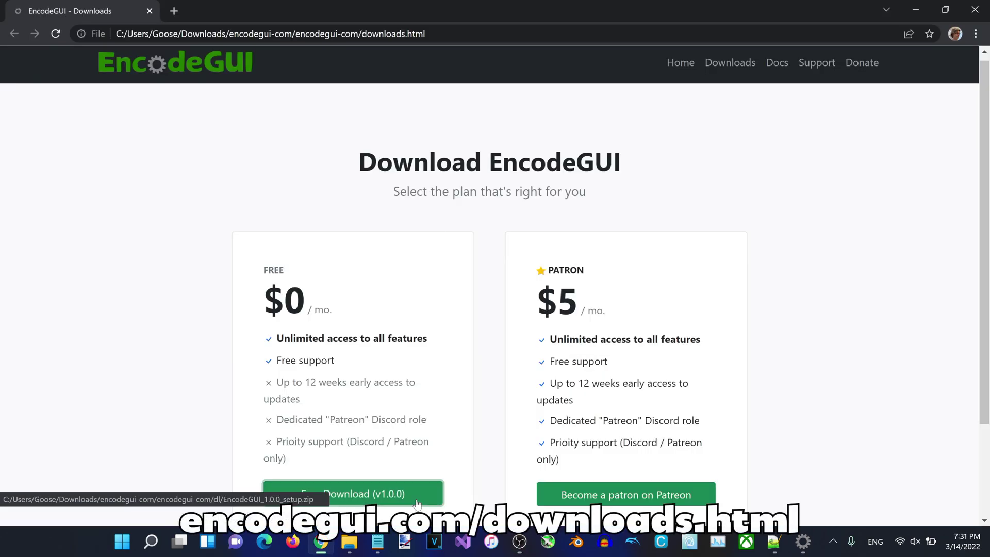
{"action": "left_click", "coordinate": [354, 490]}
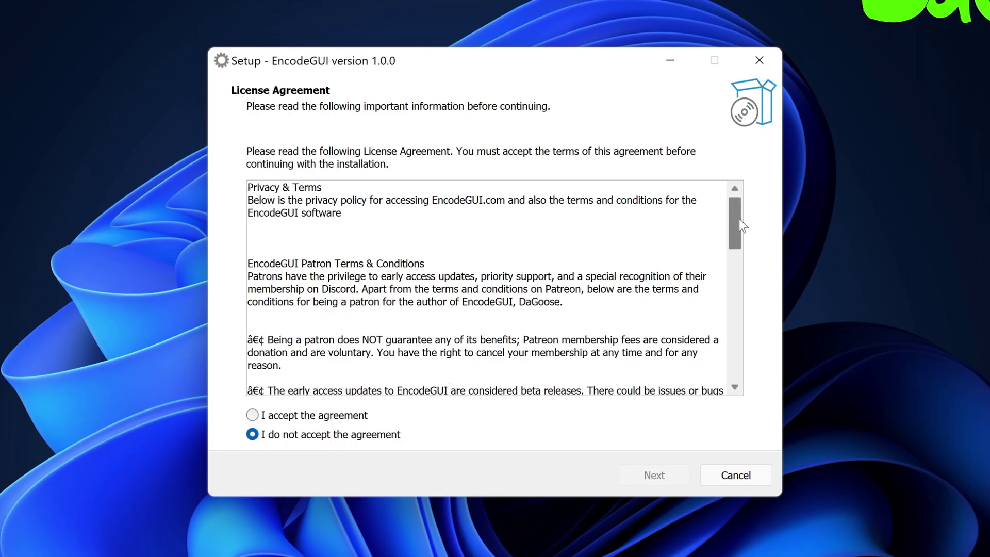
Step: Accept the licence, keep the desktop shortcut, and install EncodeGUI 1.0.0, launching it on finish
{"action": "left_click_drag", "start_coordinate": [738, 219], "coordinate": [735, 353]}
{"action": "left_click", "coordinate": [252, 415]}
{"action": "left_click", "coordinate": [670, 471]}
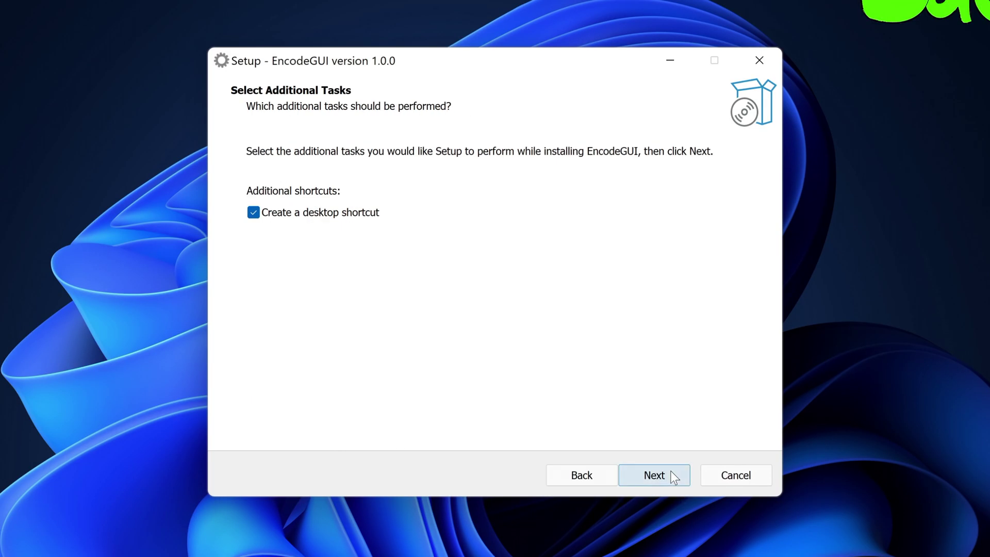
{"action": "left_click", "coordinate": [670, 471]}
{"action": "left_click", "coordinate": [671, 471]}
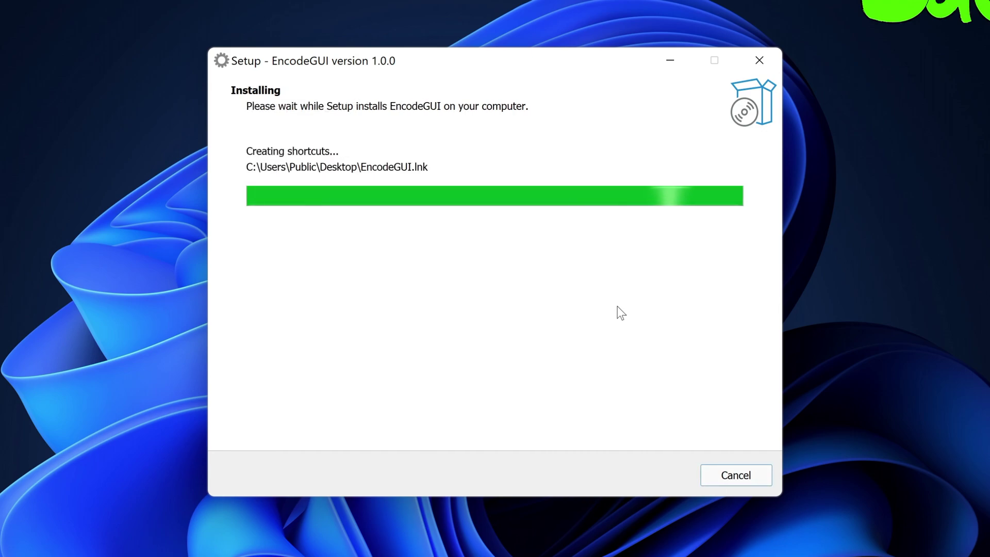
{"action": "left_click", "coordinate": [671, 482]}
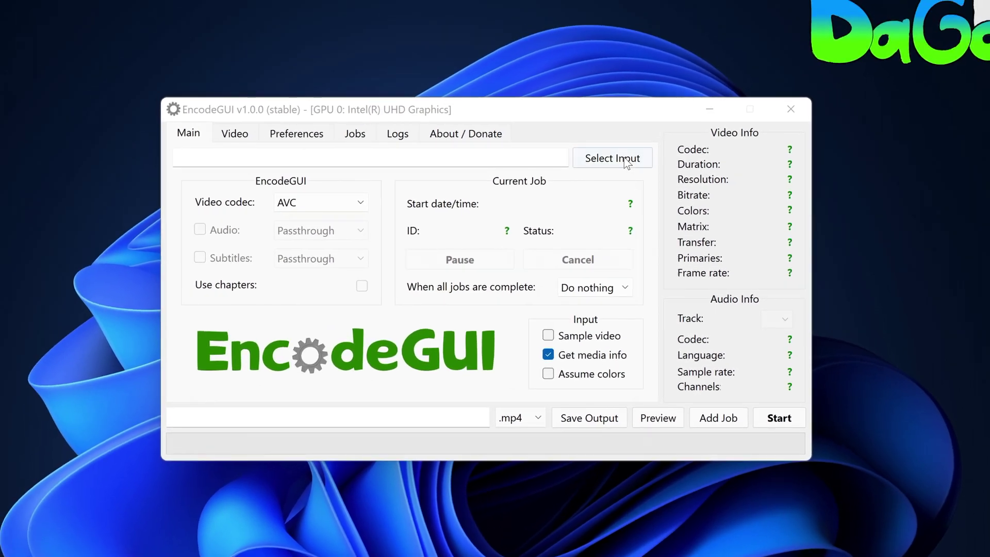
{"action": "left_click", "coordinate": [625, 159]}
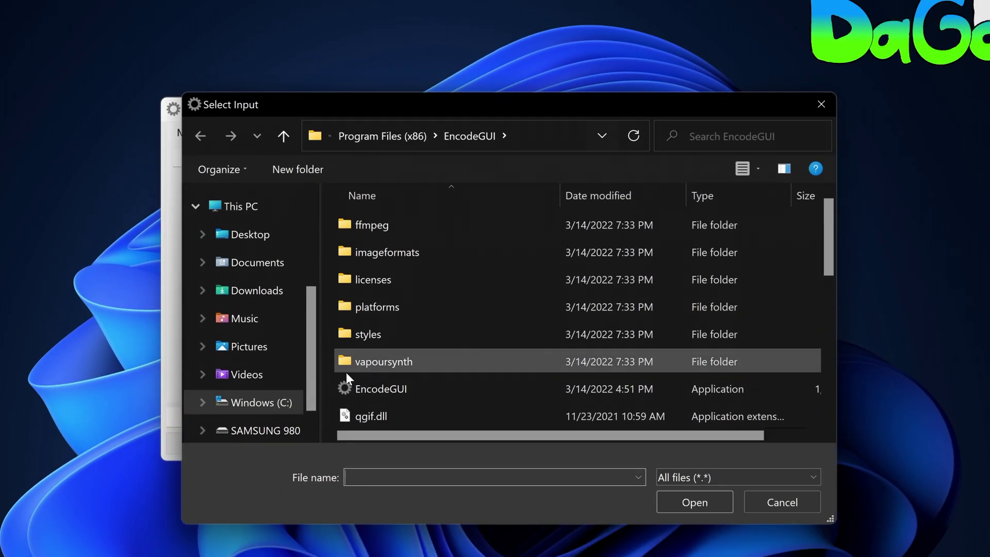
{"action": "left_click", "coordinate": [294, 380]}
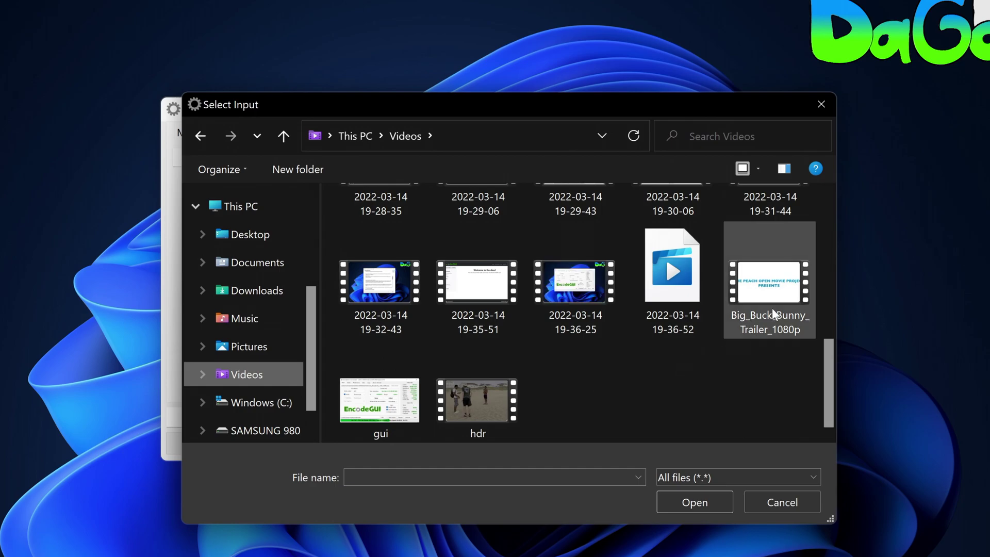
{"action": "mouse_move", "coordinate": [772, 308]}
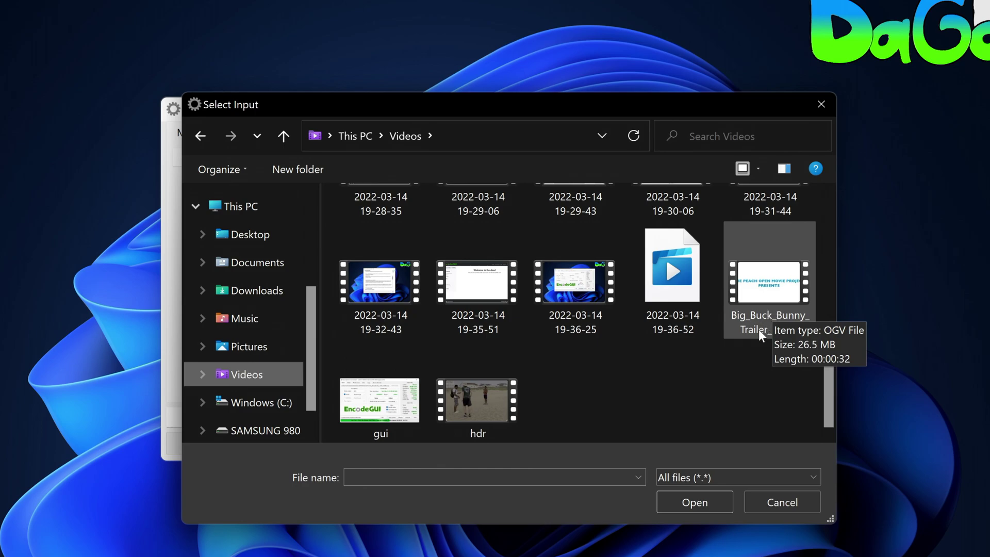
{"action": "scroll", "coordinate": [758, 329], "scroll_direction": "up", "scroll_amount": 2}
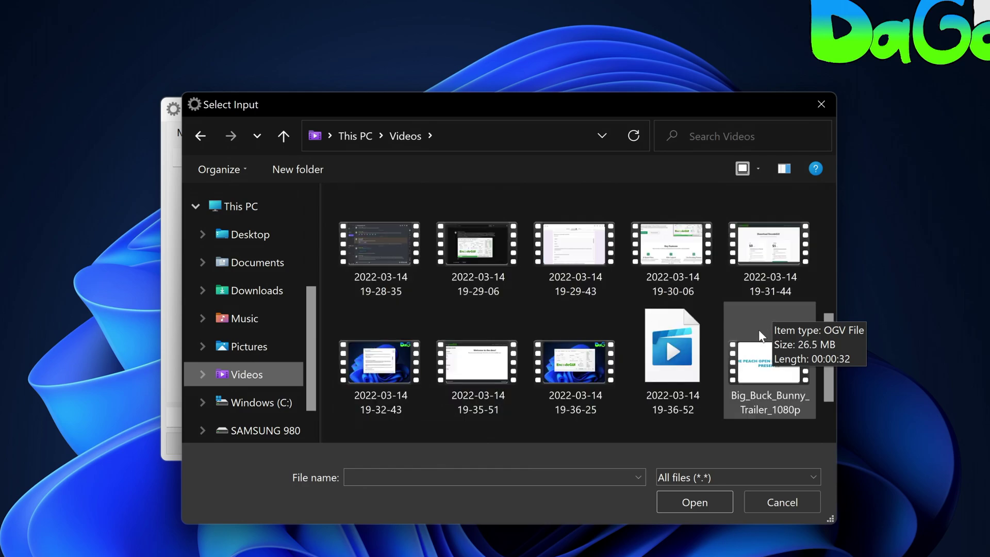
{"action": "left_click", "coordinate": [774, 500]}
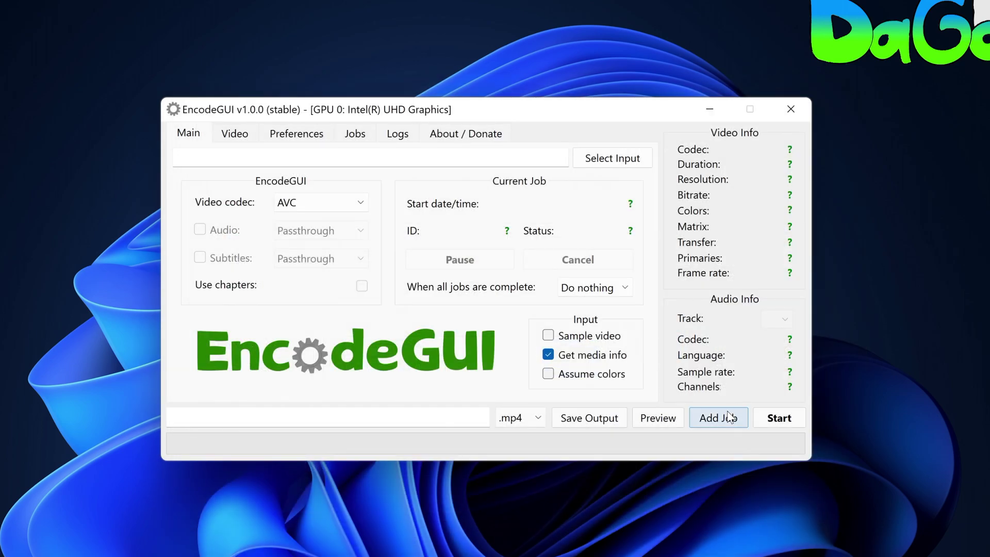
Step: Load the Big_Buck_Bunny_Trailer_1080p.ogv sample, choose AVC video, and keep Passthrough audio
{"action": "left_click", "coordinate": [585, 337]}
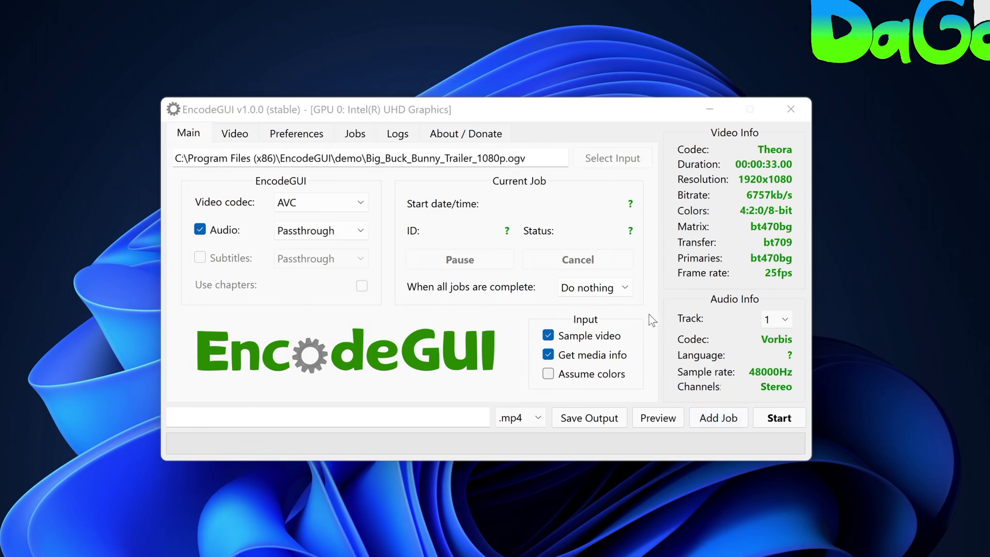
{"action": "left_click", "coordinate": [342, 202]}
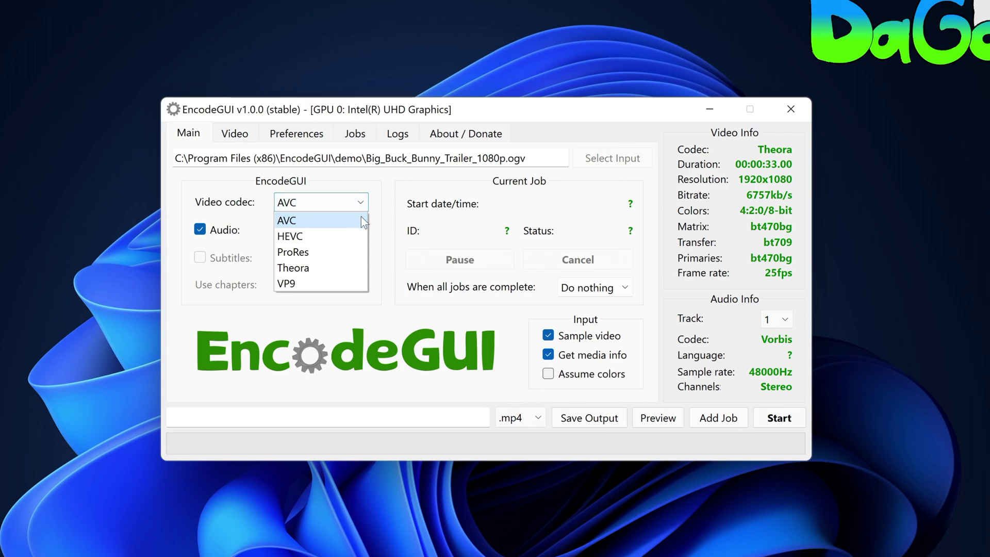
{"action": "left_click", "coordinate": [361, 219]}
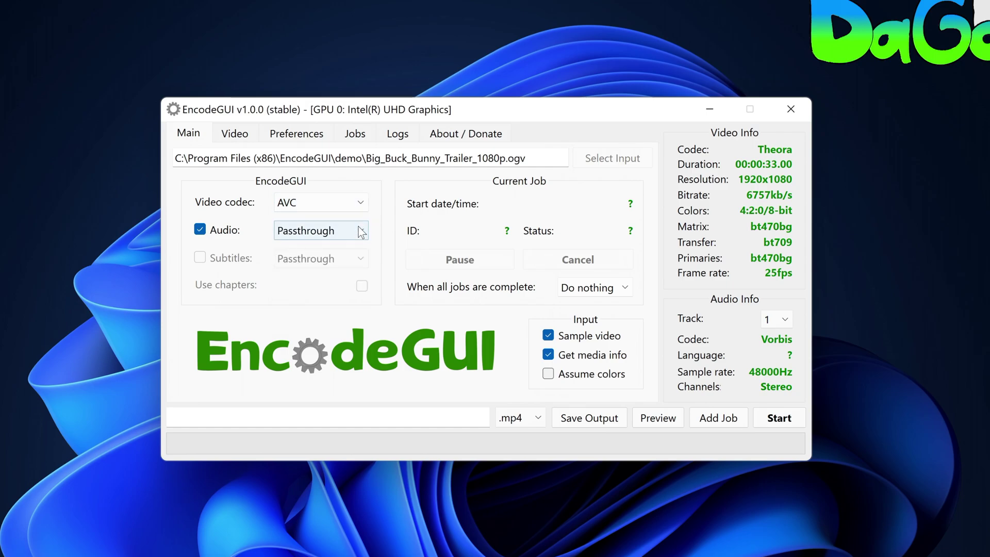
{"action": "left_click", "coordinate": [359, 230]}
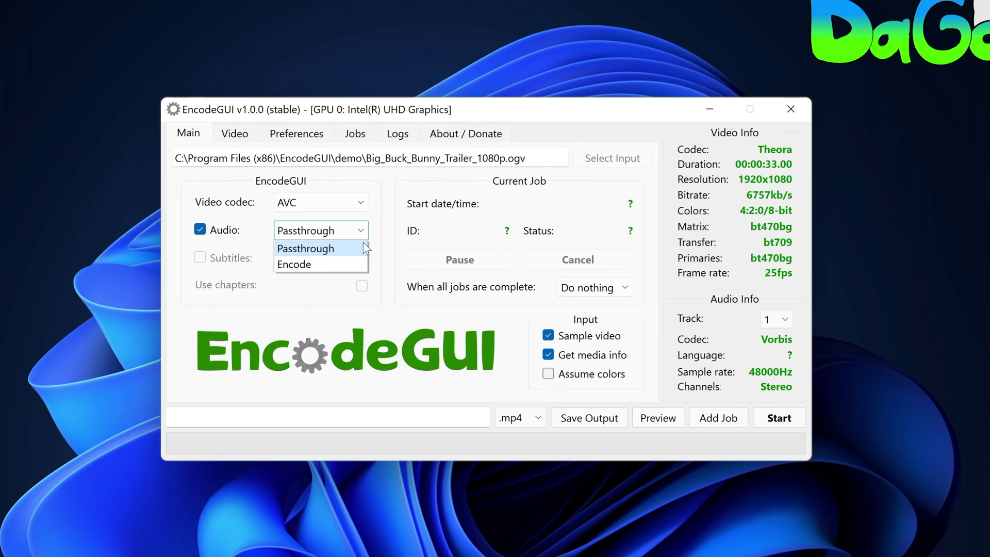
{"action": "left_click", "coordinate": [363, 242]}
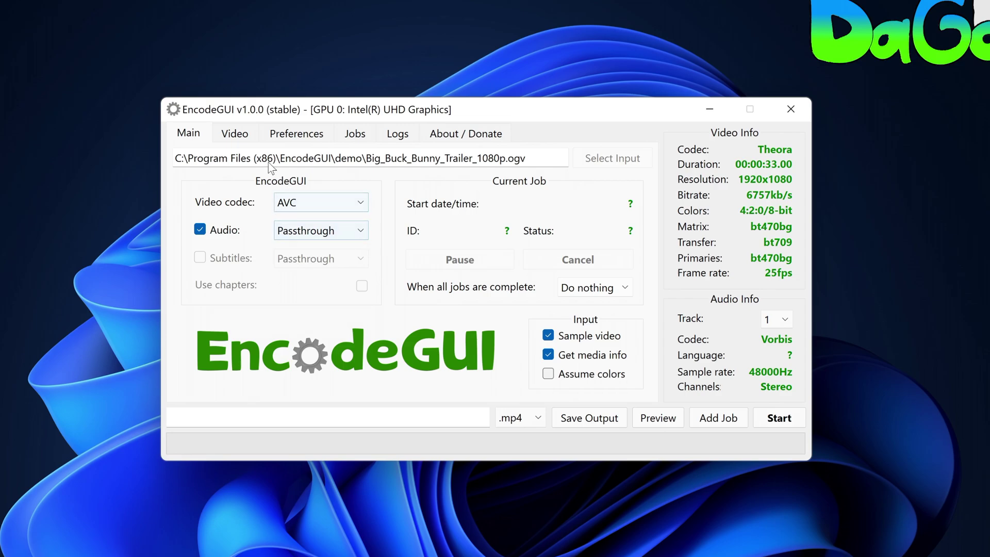
Step: On the Video tab, lower the AVC CRF value from 22 to 17
{"action": "left_click", "coordinate": [235, 135]}
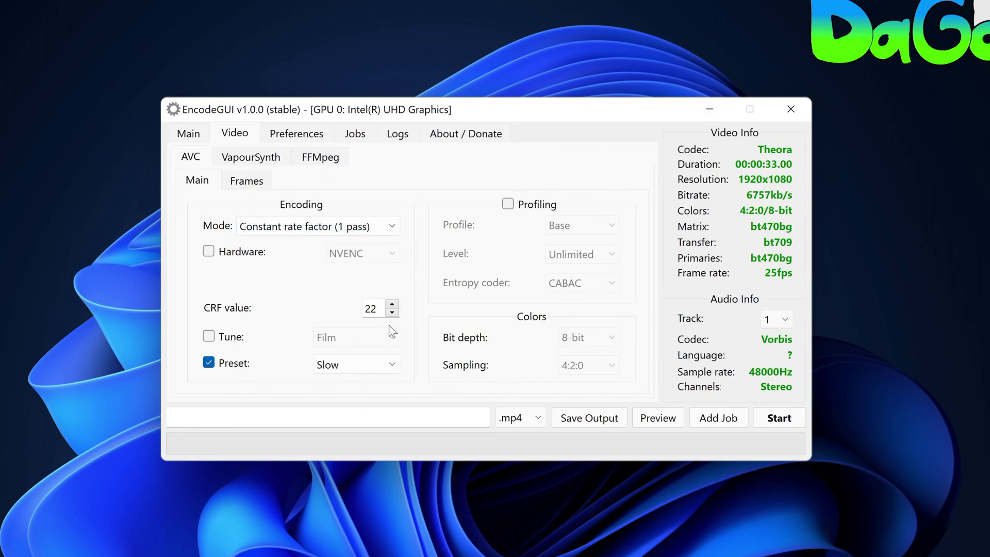
{"action": "scroll", "coordinate": [393, 313], "scroll_direction": "down", "scroll_amount": 4}
Step: Use the .mkv container and save the output as output.mkv in the Videos folder
{"action": "left_click", "coordinate": [536, 419]}
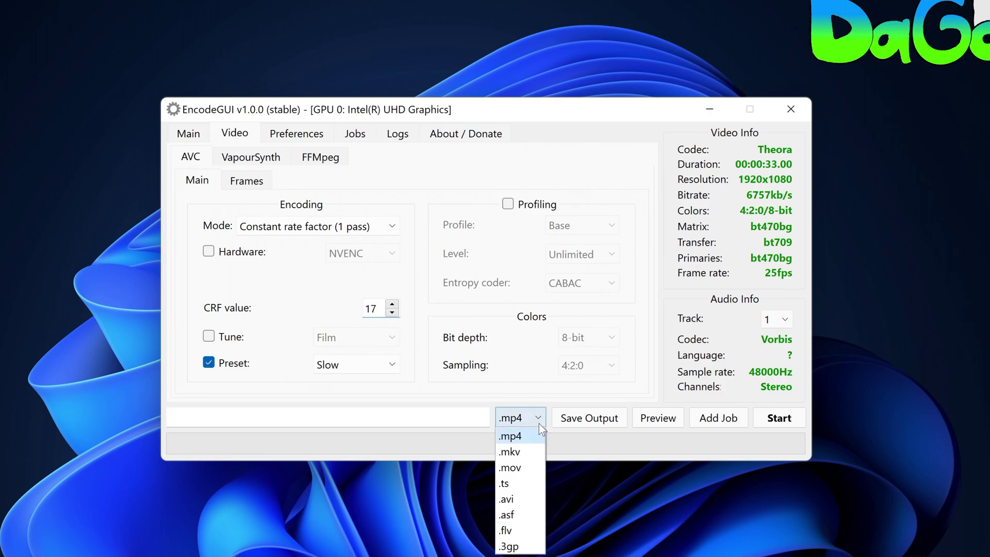
{"action": "left_click", "coordinate": [533, 452]}
{"action": "left_click", "coordinate": [599, 422]}
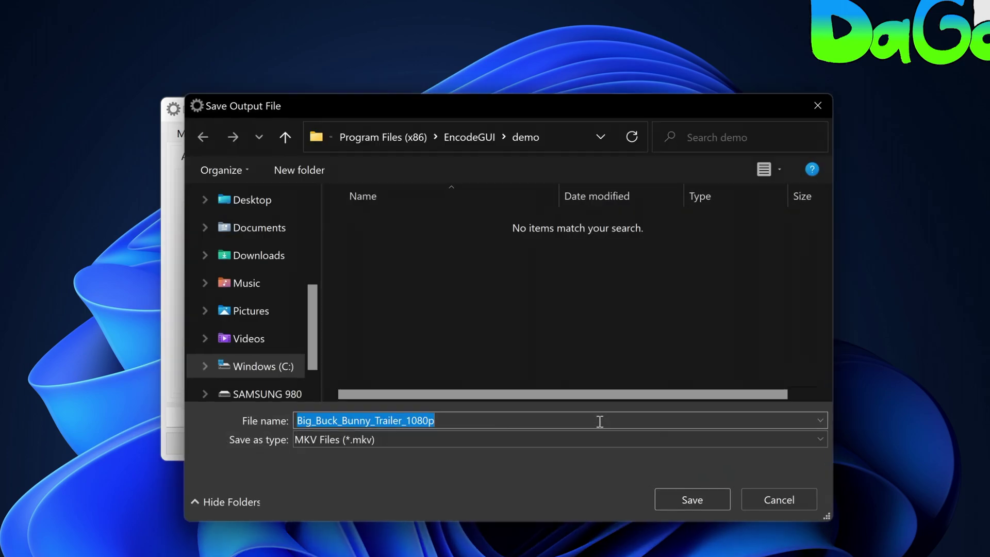
{"action": "left_click", "coordinate": [286, 310]}
{"action": "double_click", "coordinate": [522, 423]}
{"action": "type", "text": "output"}
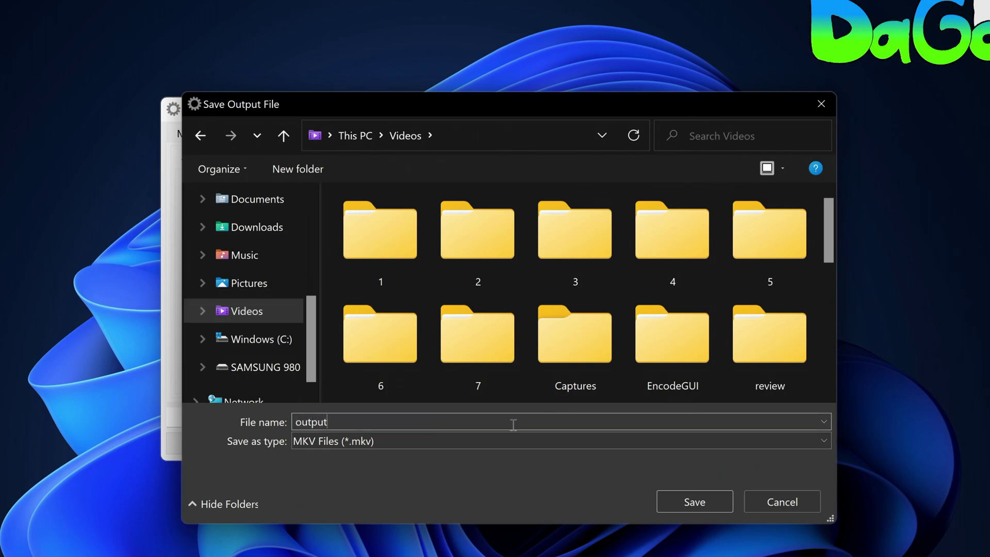
{"action": "left_click", "coordinate": [699, 504]}
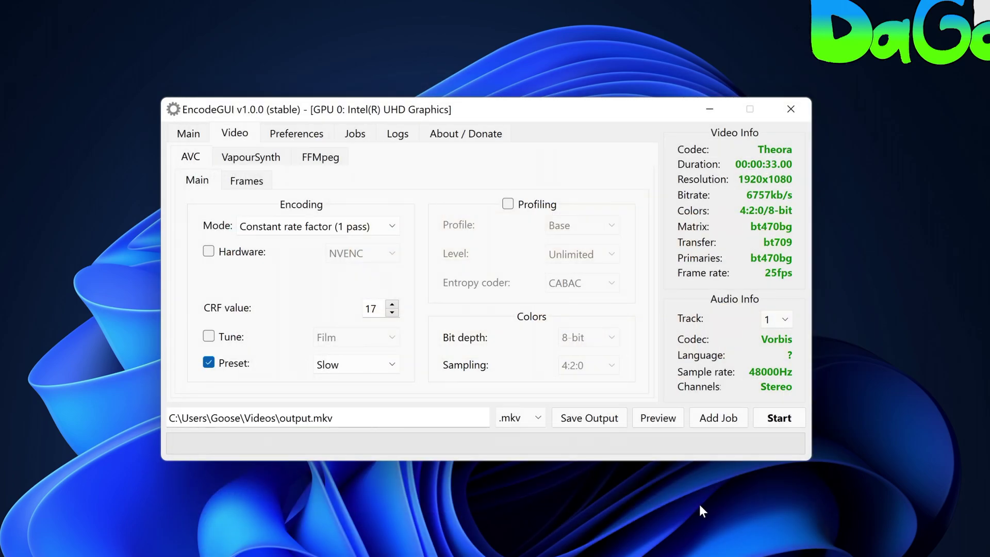
Step: Add the configured encode as a queued job, confirm it, and start the queue
{"action": "left_click", "coordinate": [728, 421]}
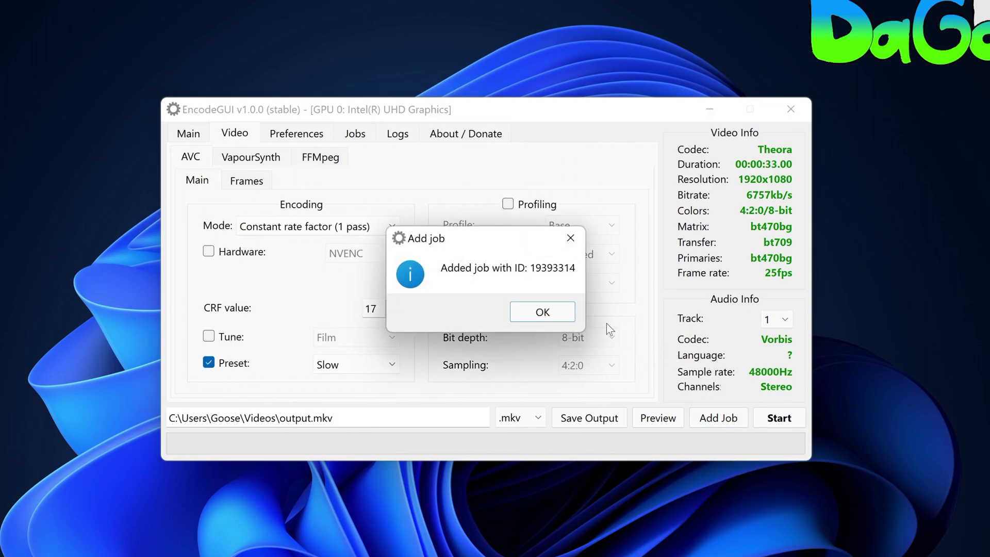
{"action": "left_click", "coordinate": [542, 312]}
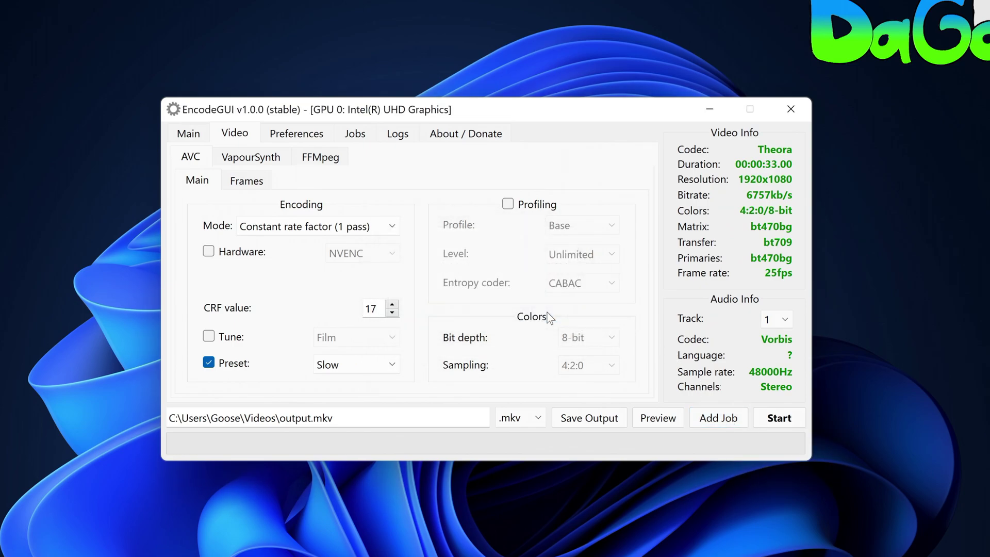
{"action": "left_click", "coordinate": [793, 417]}
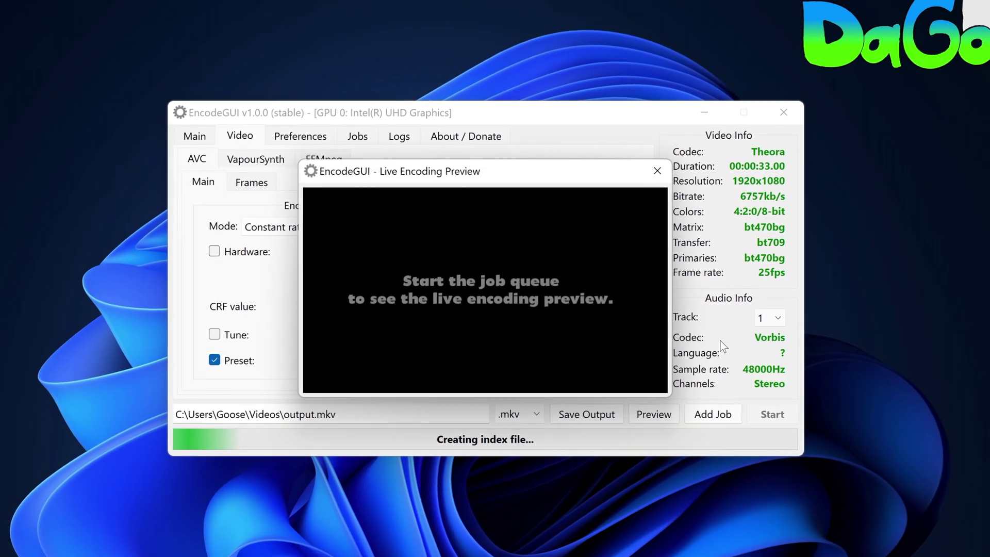
Step: Place the Live Encoding Preview window at the upper right and the main window to the left
{"action": "left_click_drag", "start_coordinate": [500, 178], "coordinate": [801, 110]}
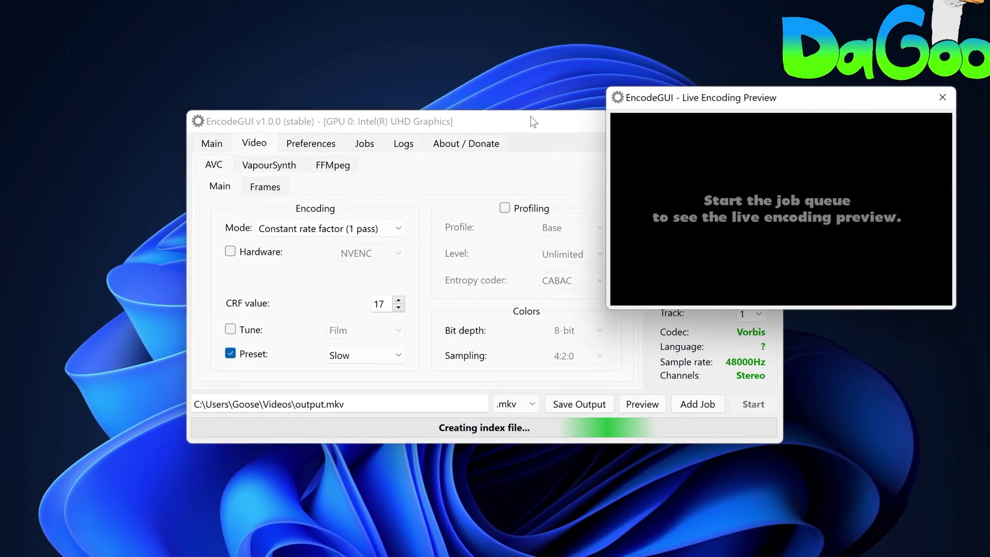
{"action": "left_click_drag", "start_coordinate": [513, 119], "coordinate": [351, 132]}
{"action": "left_click_drag", "start_coordinate": [727, 106], "coordinate": [754, 99]}
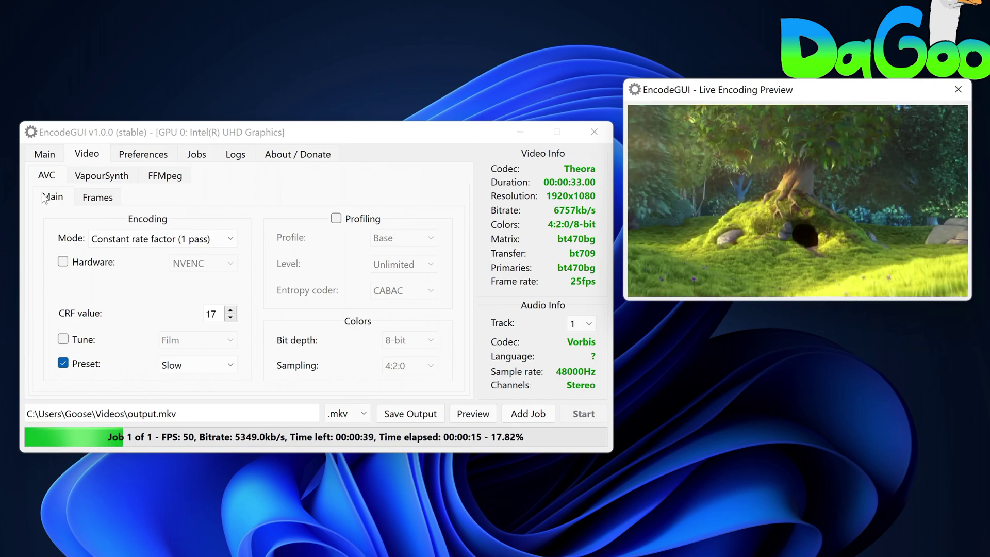
Step: Pause the running output.mkv encode, then resume it from the job's Pause / Resume menu
{"action": "left_click", "coordinate": [44, 153]}
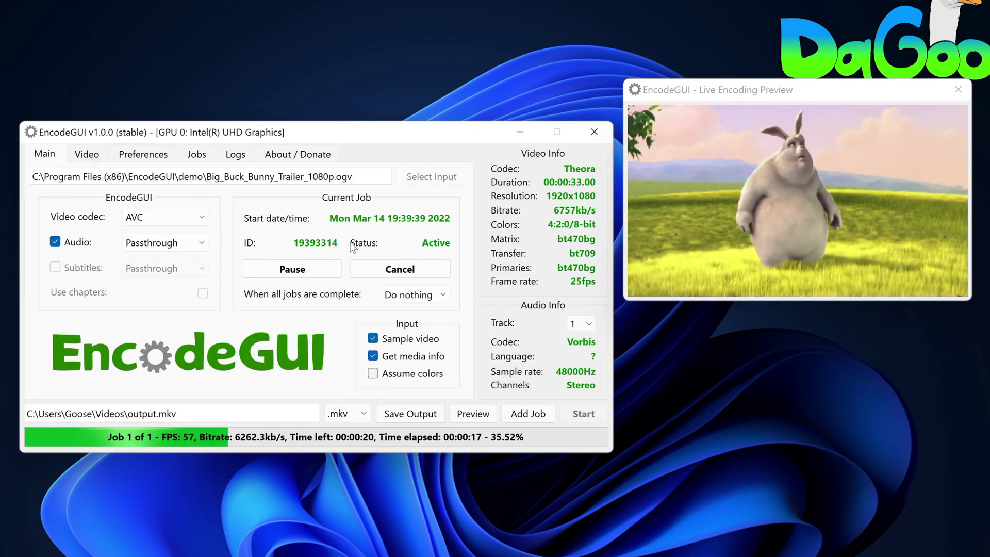
{"action": "left_click", "coordinate": [316, 265]}
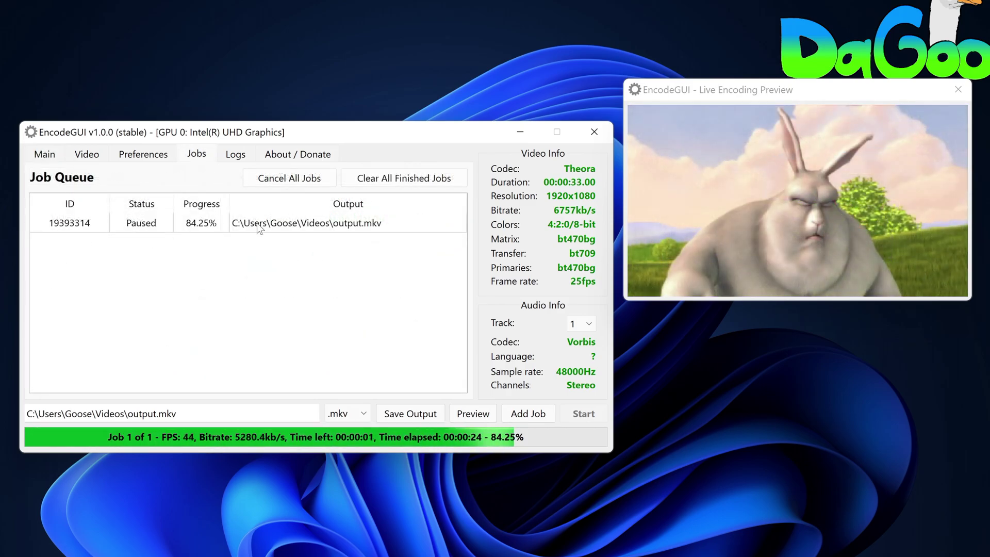
{"action": "right_click", "coordinate": [256, 222]}
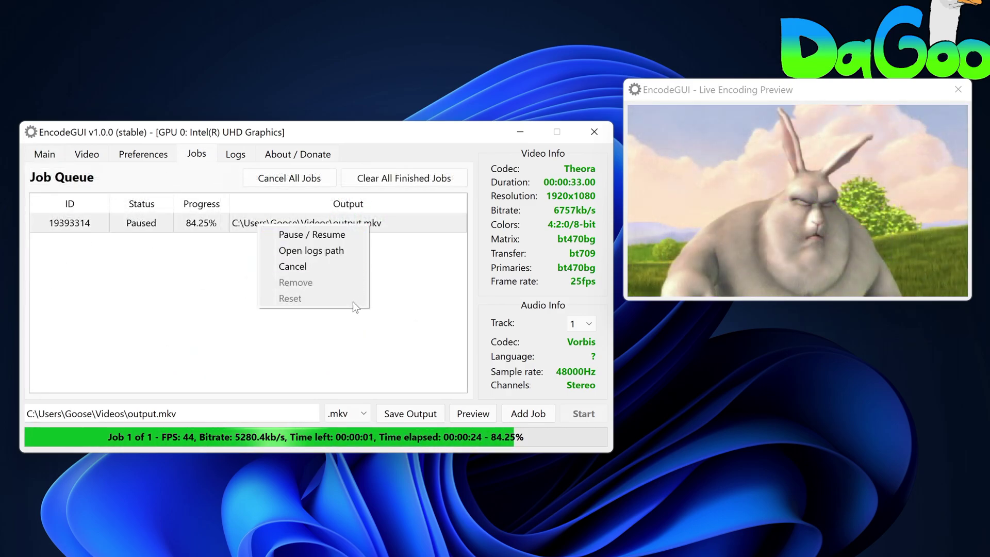
{"action": "left_click", "coordinate": [312, 234]}
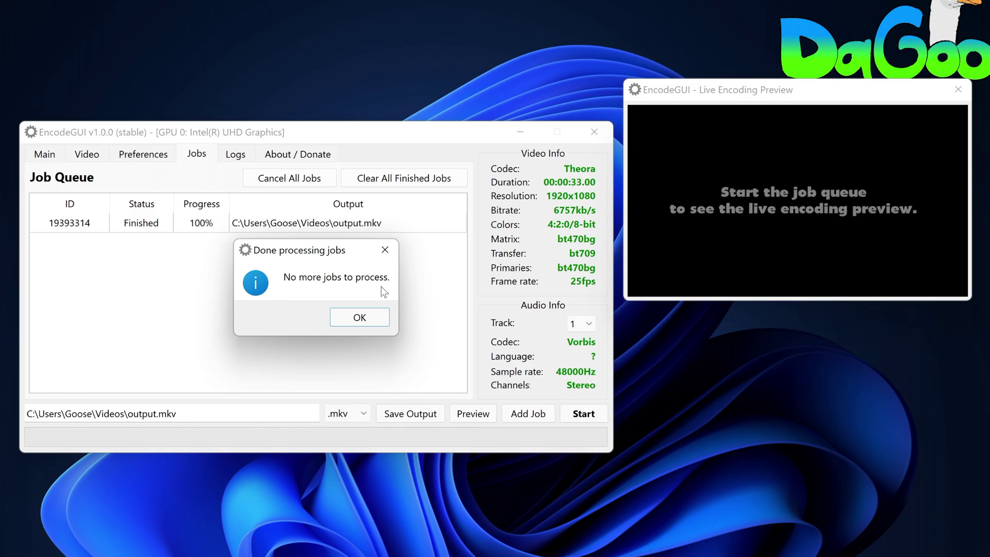